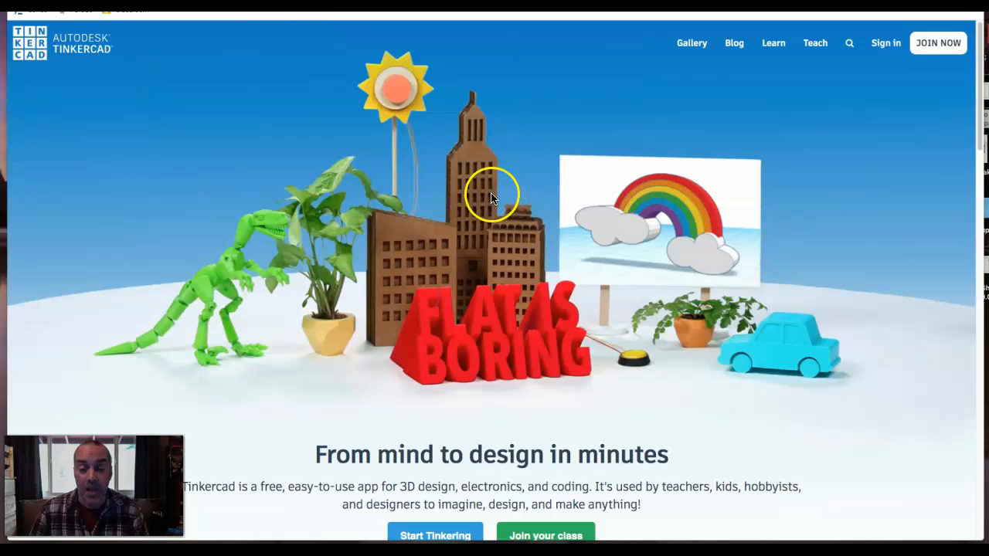
Sign in to the account with Google and open the Super Simple Wrench design for editing
click(884, 44)
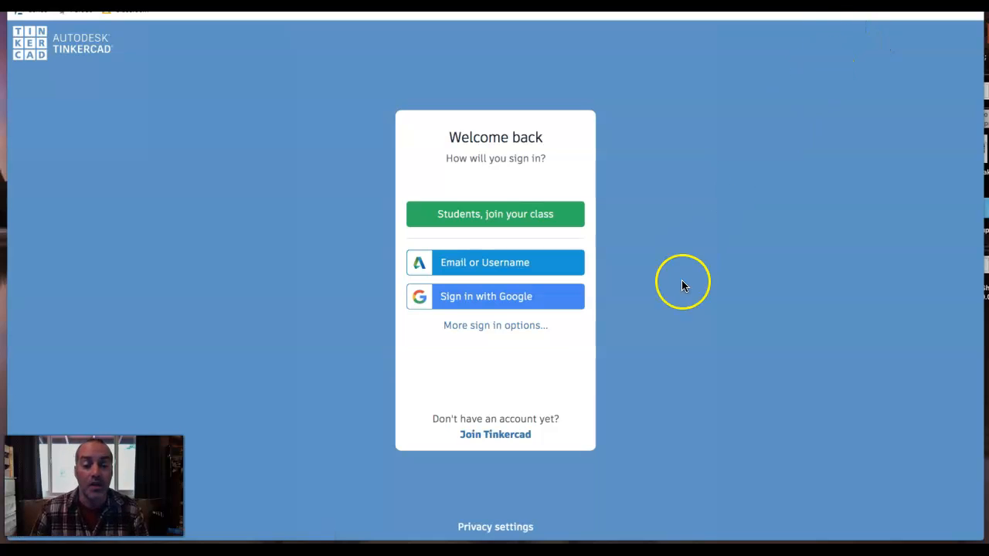
click(525, 299)
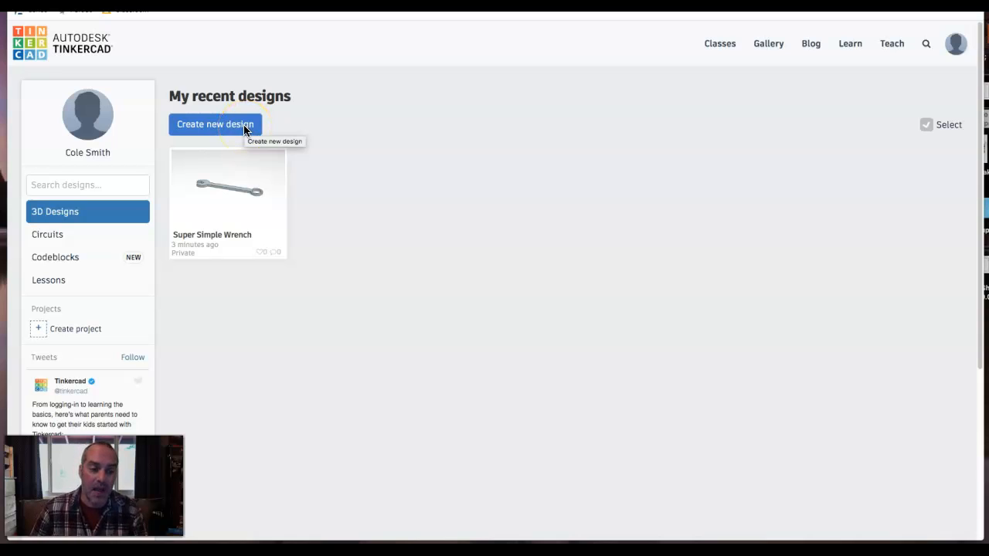
mouse_move(229, 181)
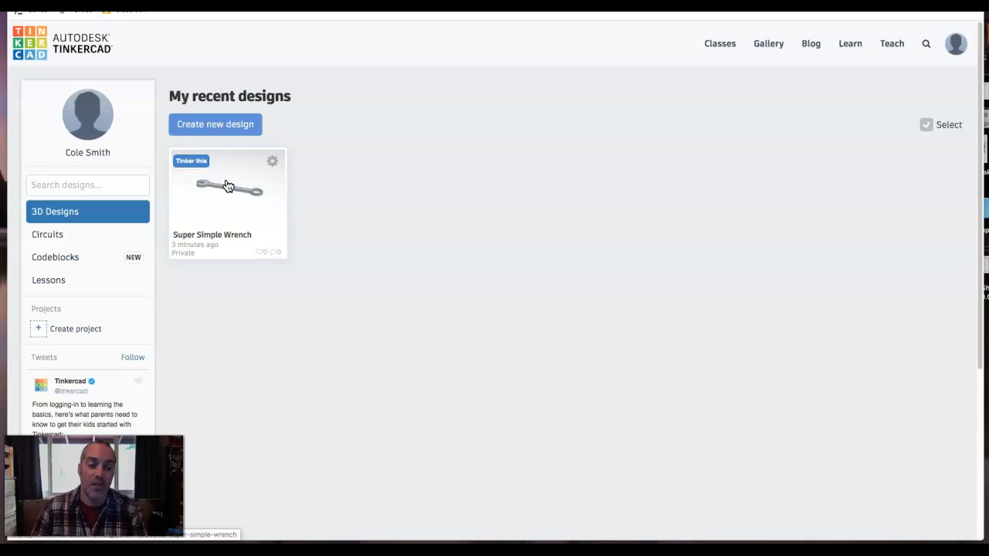
click(198, 162)
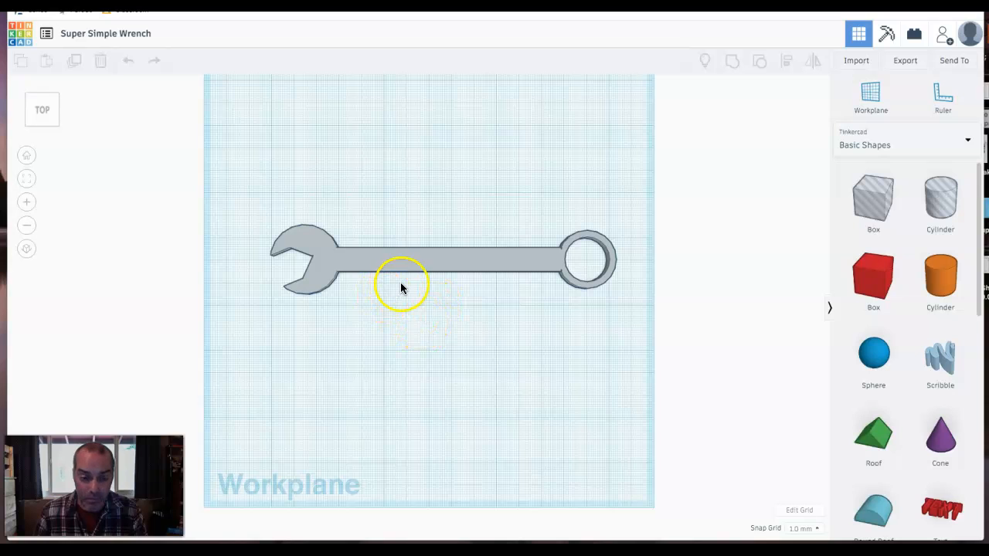
Examine the wrench on the workplane from above, the front, a corner and underneath, at different zoom levels
scroll(400, 285, down, 5)
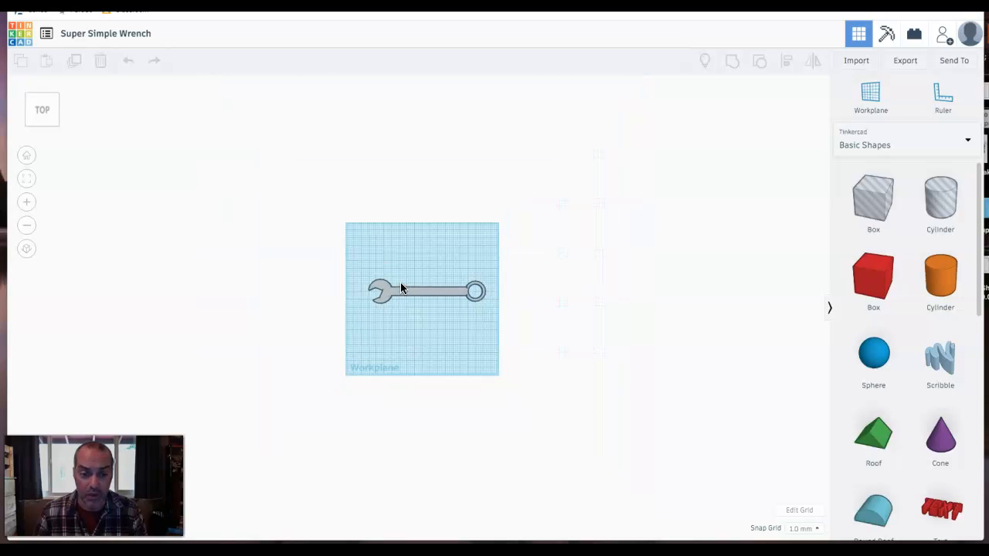
key(f)
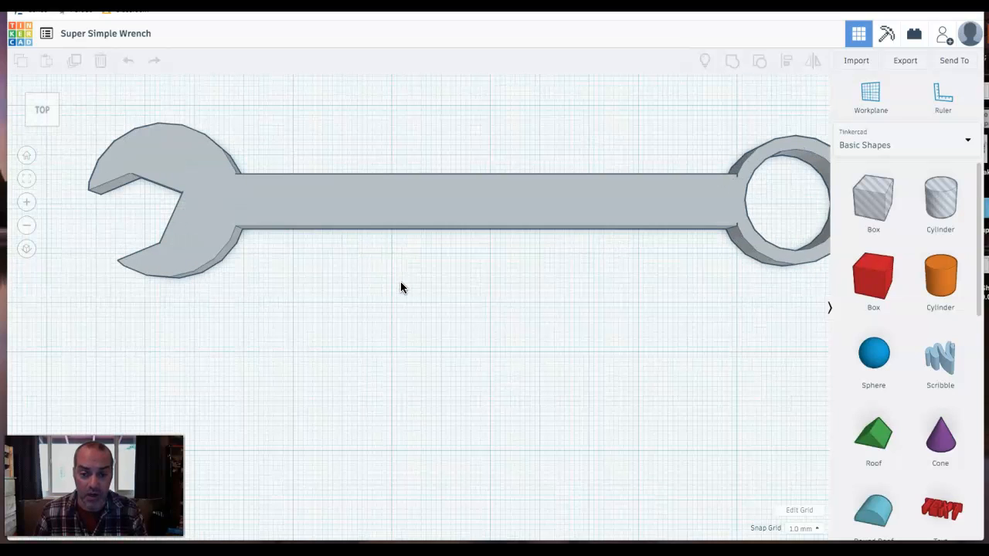
scroll(400, 288, down, 4)
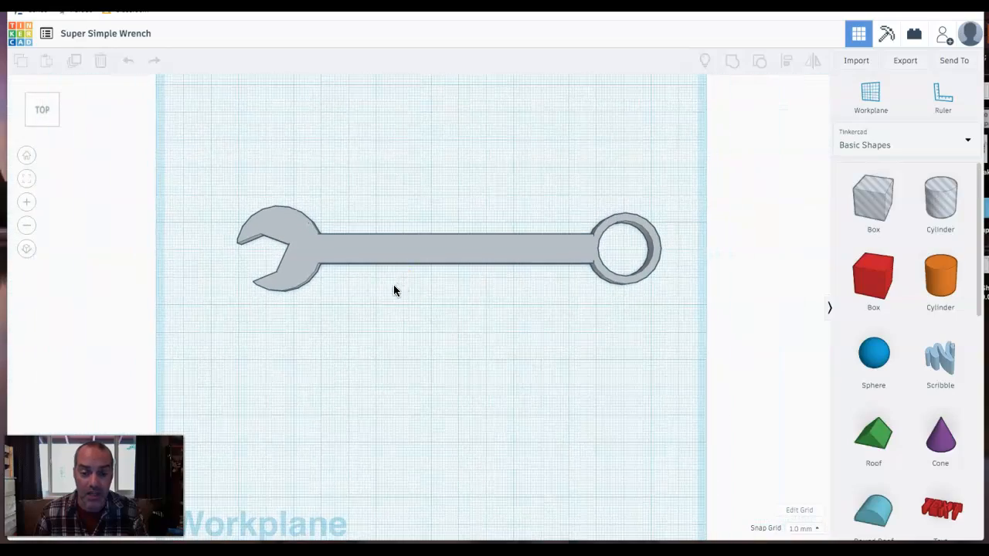
right_drag(384, 352, 382, 297)
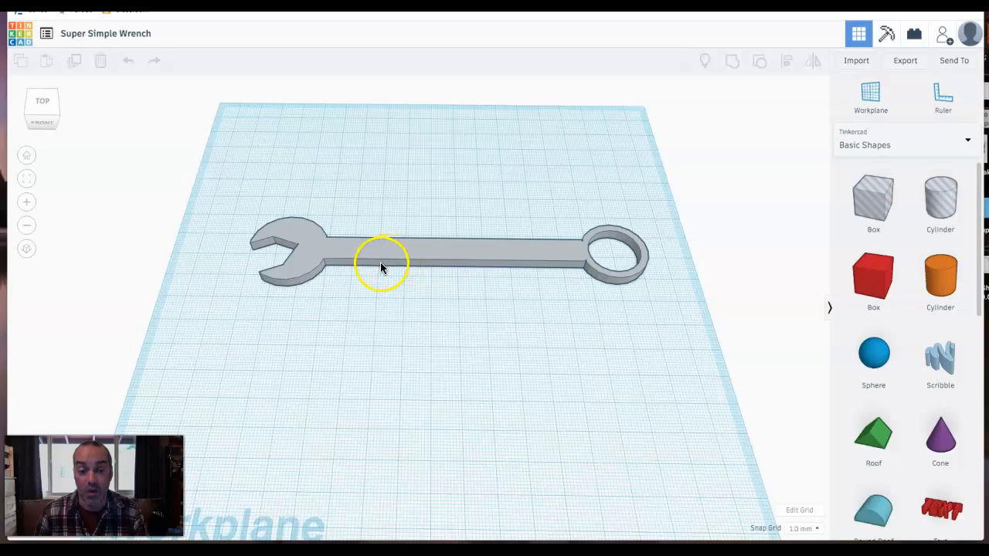
right_drag(381, 265, 472, 268)
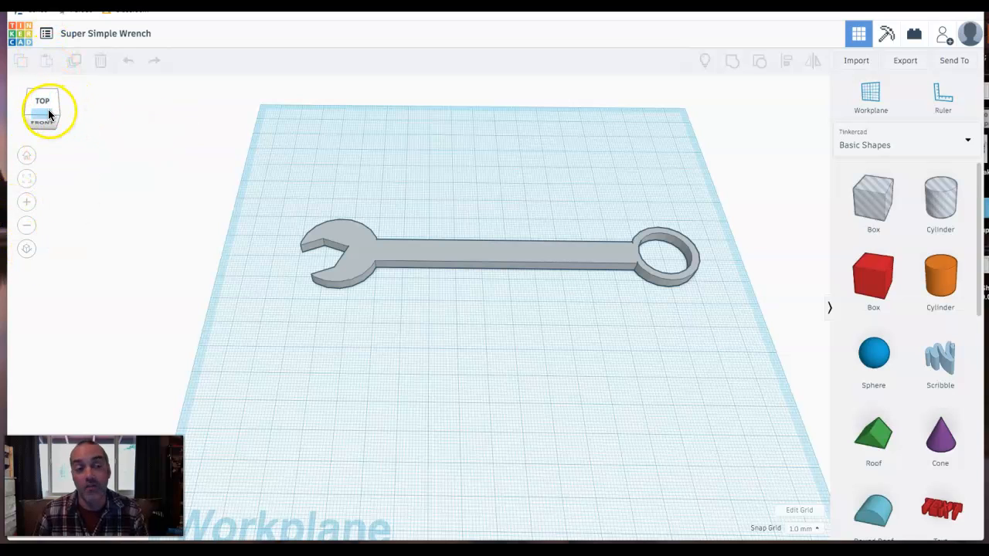
drag(46, 115, 41, 93)
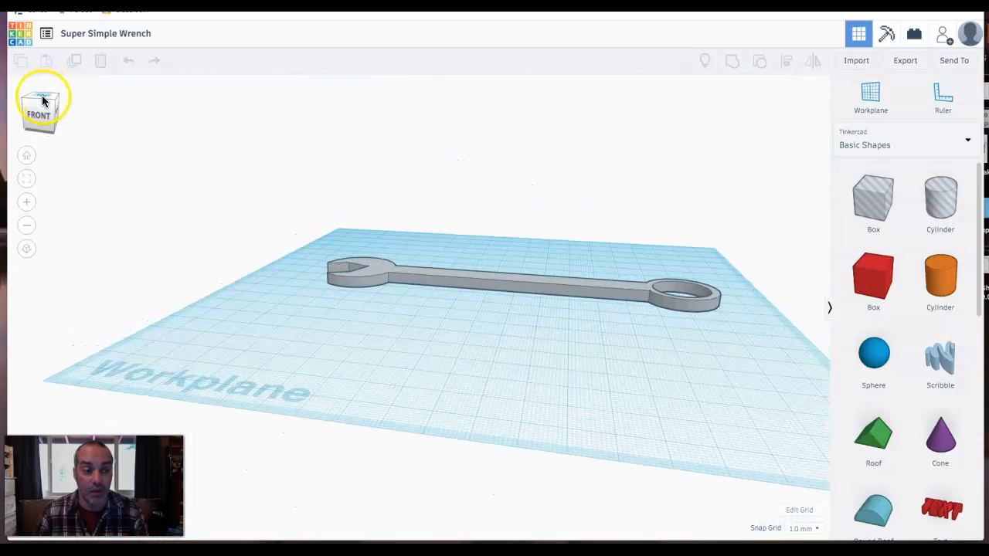
click(43, 96)
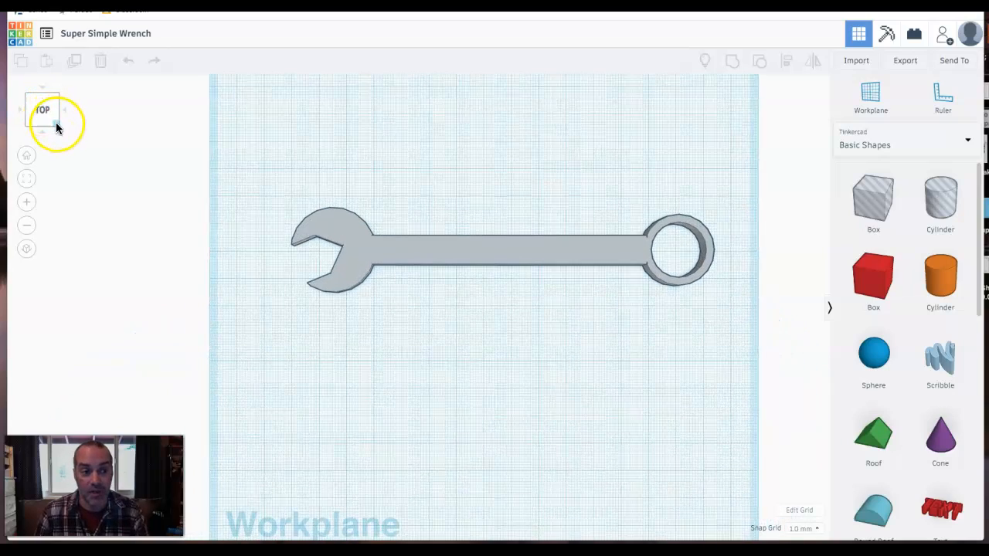
click(56, 122)
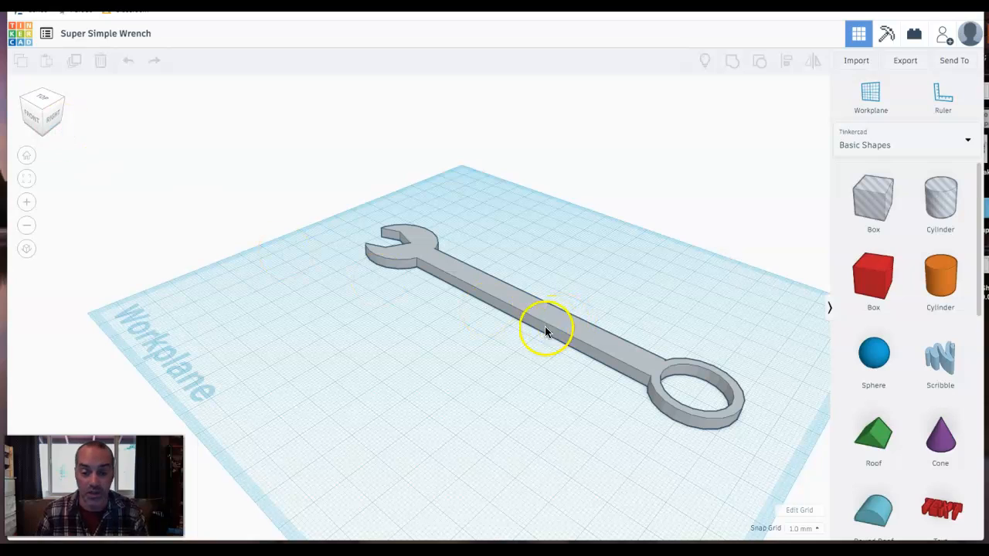
drag(580, 368, 571, 347)
right_drag(541, 375, 678, 404)
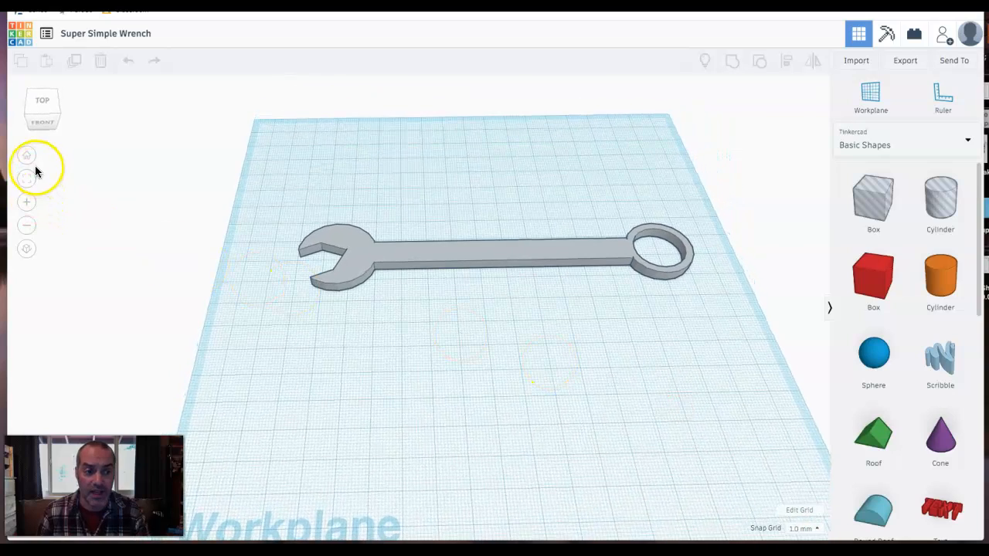
right_drag(324, 333, 300, 240)
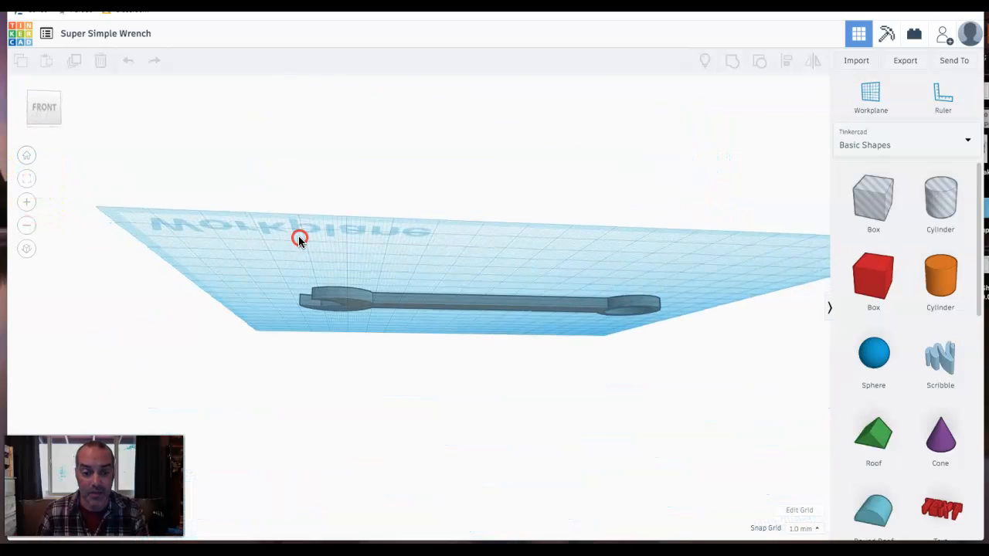
Return to the home view, fit the whole wrench in view, and compare the orthographic projection with perspective
click(26, 156)
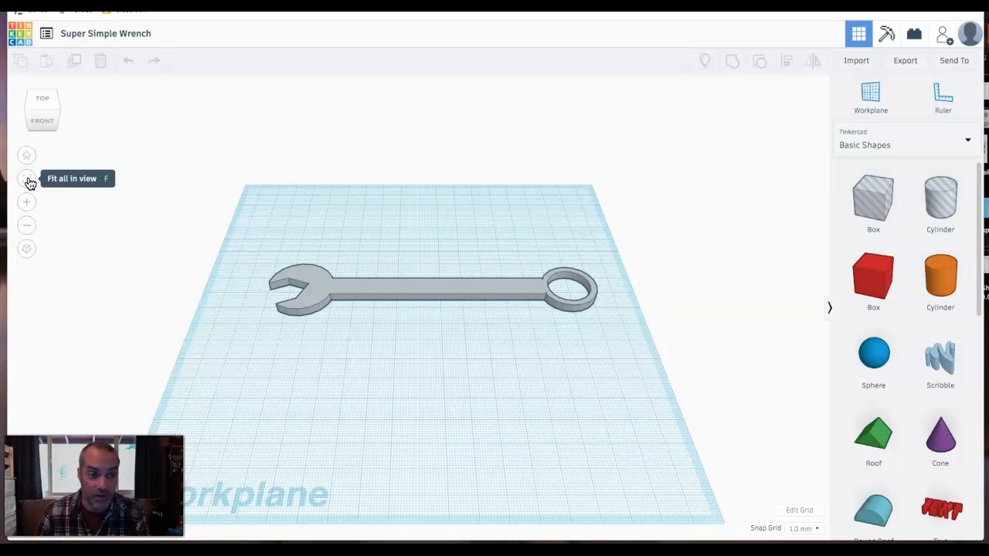
click(27, 180)
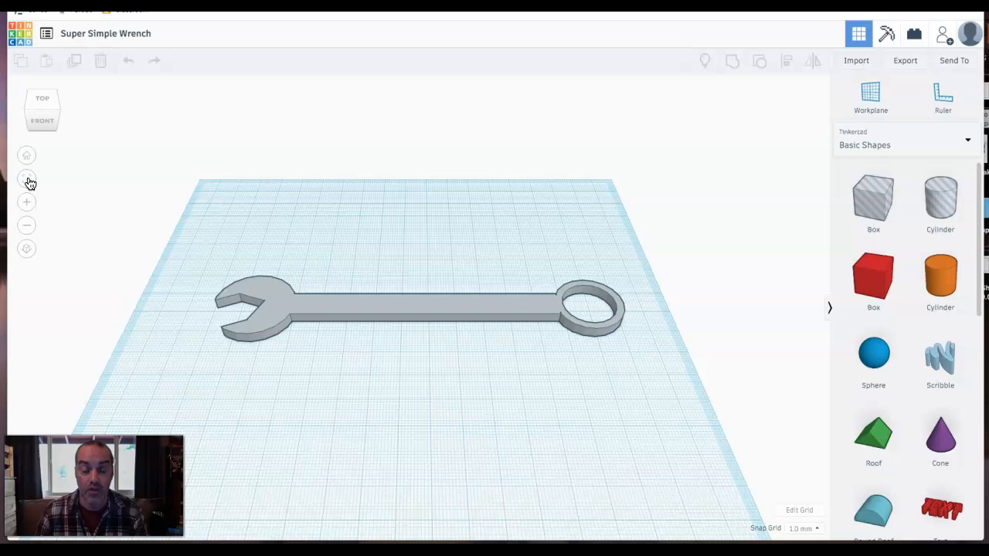
click(26, 203)
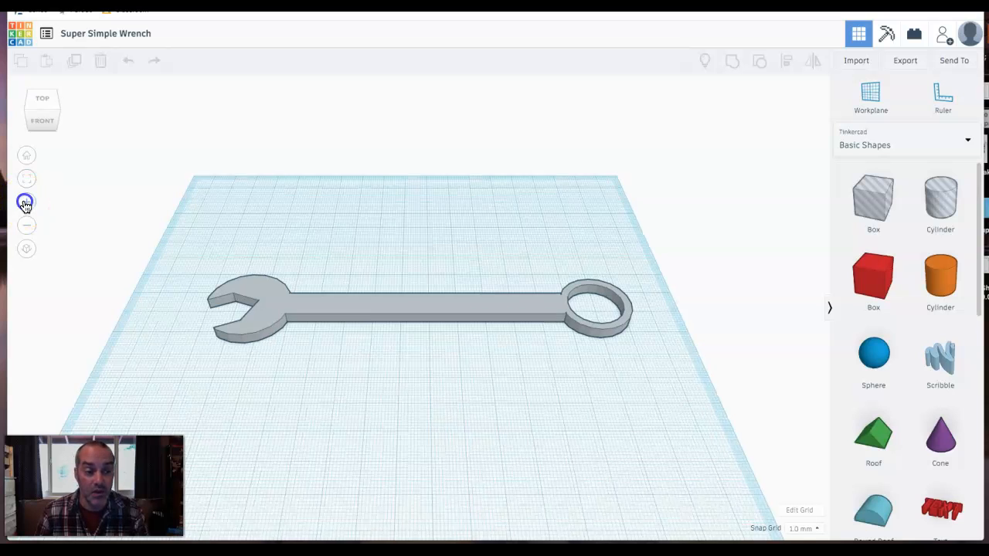
click(29, 229)
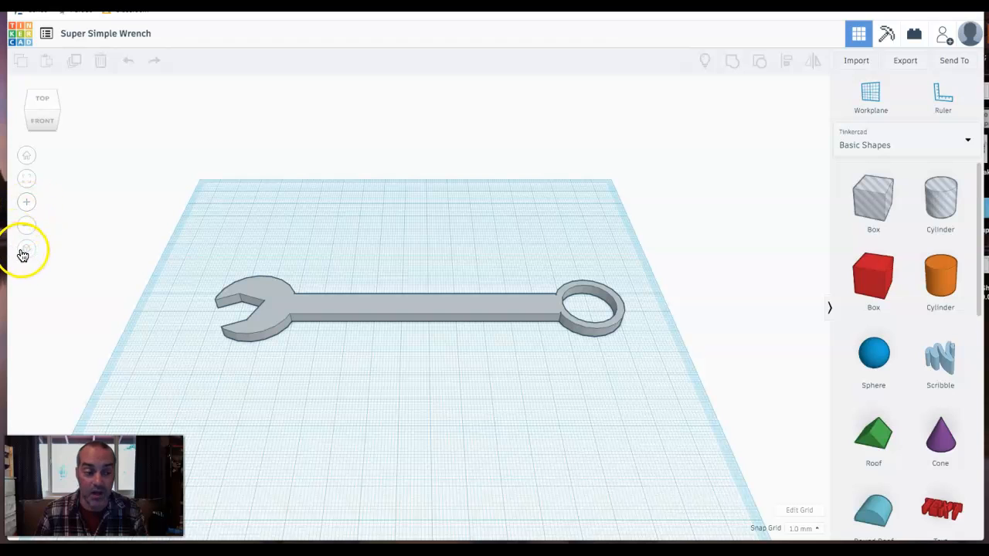
click(27, 251)
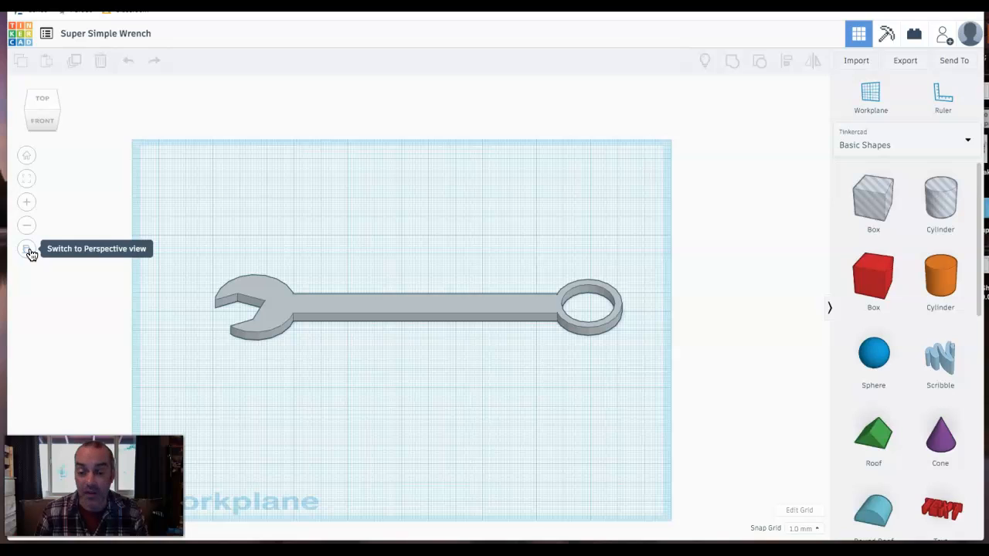
click(28, 251)
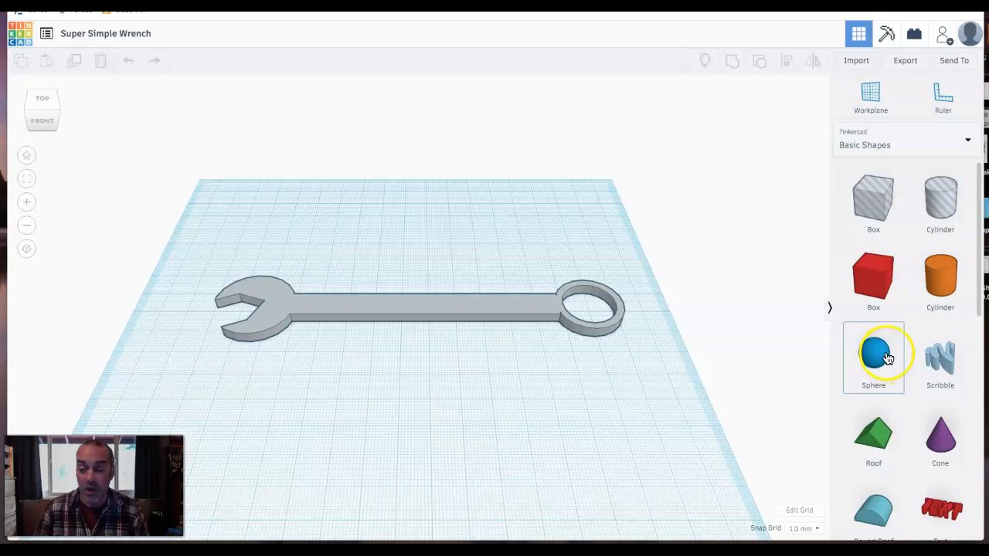
Place a solid box, a cylinder and a sphere from Basic Shapes in a row in front of the wrench
click(881, 289)
drag(881, 290, 304, 439)
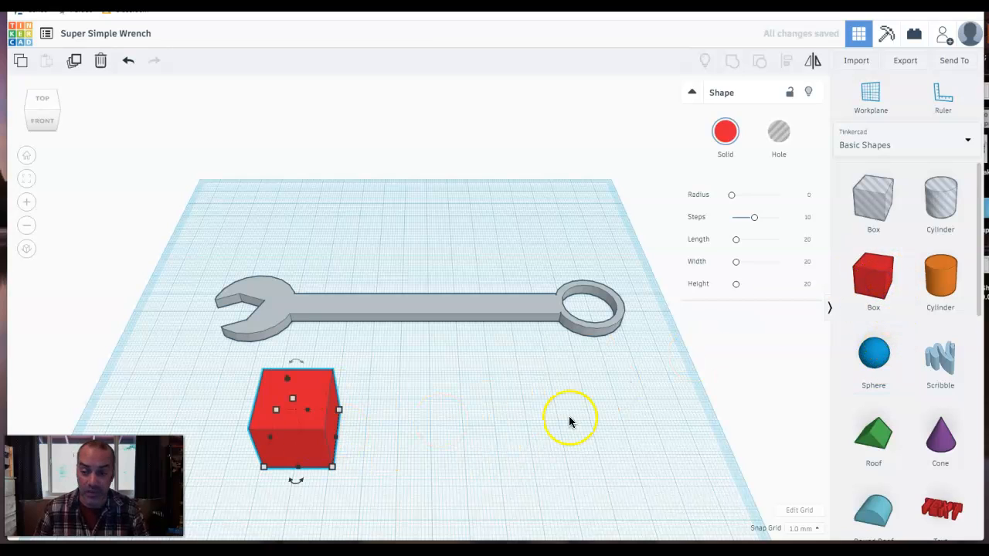
click(952, 288)
drag(952, 288, 425, 435)
drag(874, 353, 532, 439)
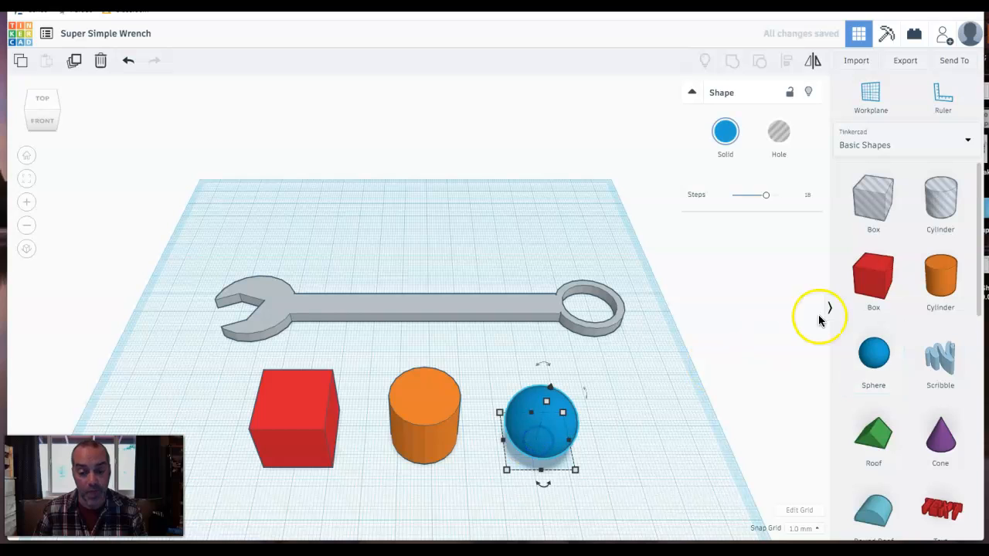
click(973, 147)
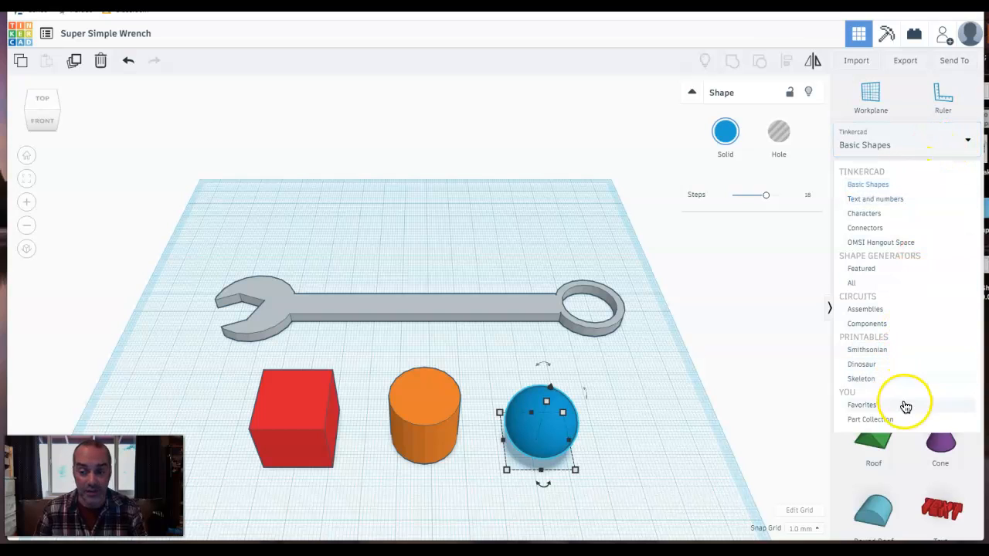
click(925, 186)
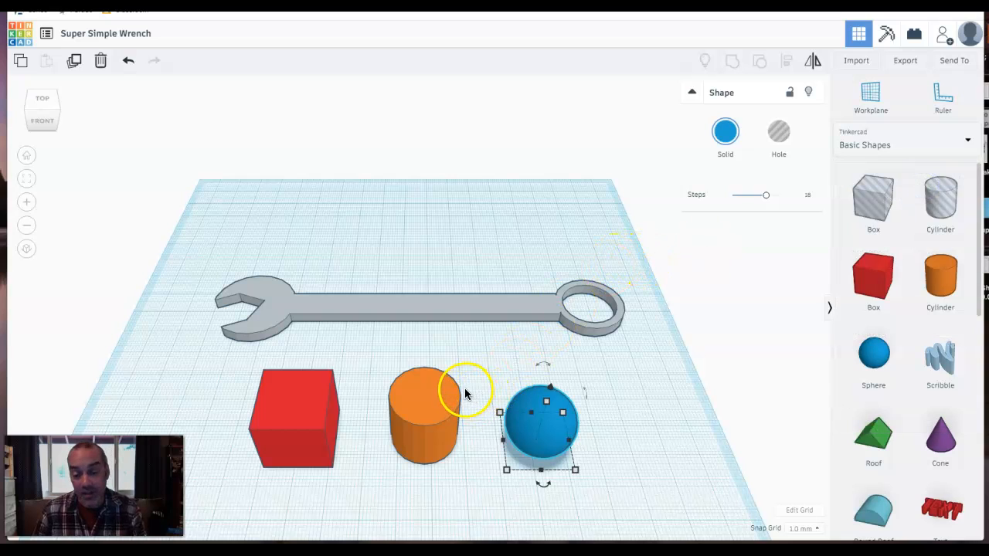
Select the cylinder and sphere together, extend the selection to all three basic shapes, and clear it
click(420, 410)
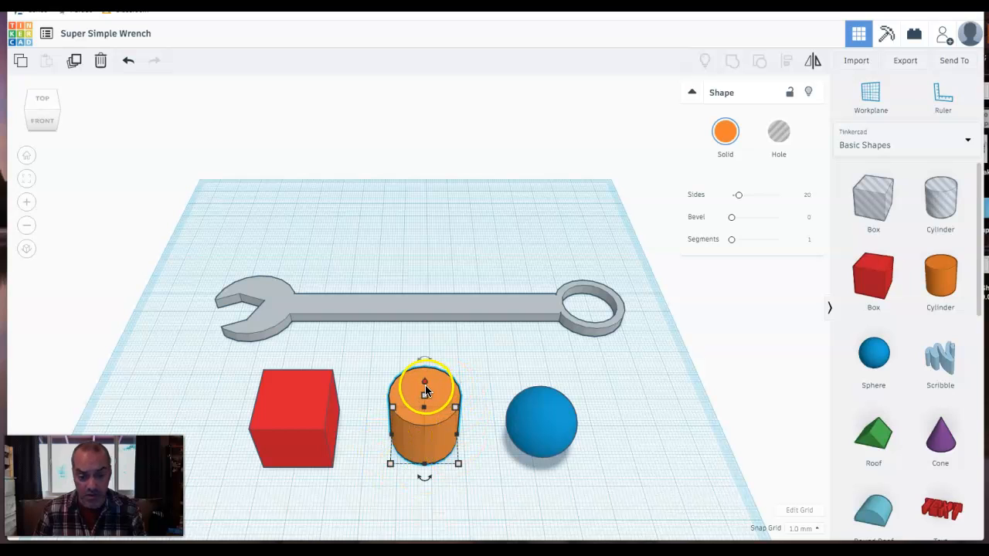
mouse_move(454, 467)
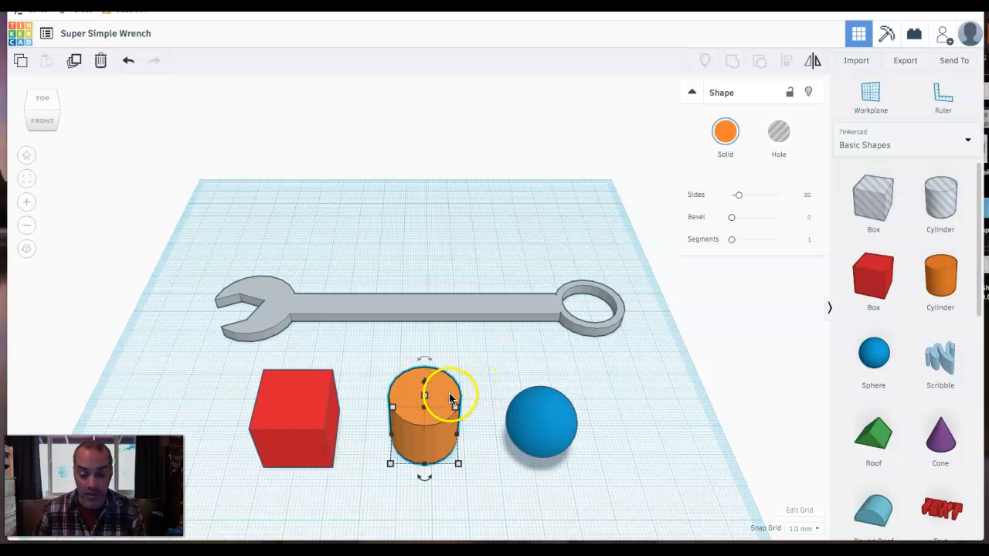
shift+click(542, 417)
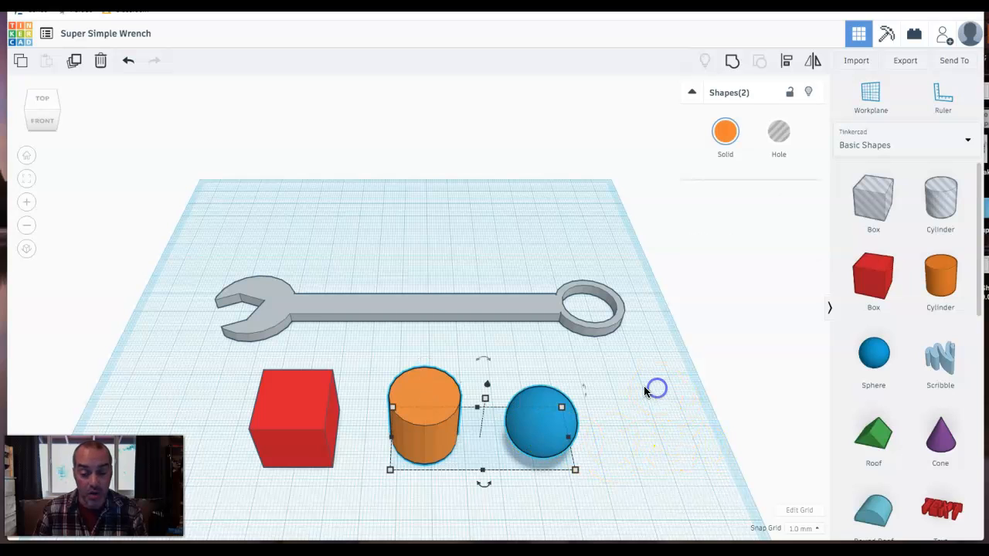
drag(638, 378, 208, 505)
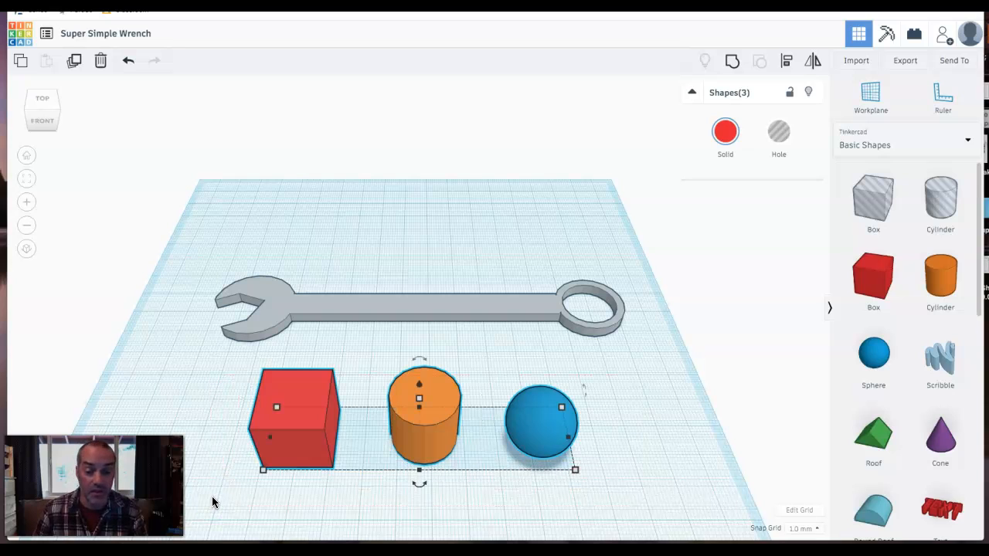
click(634, 413)
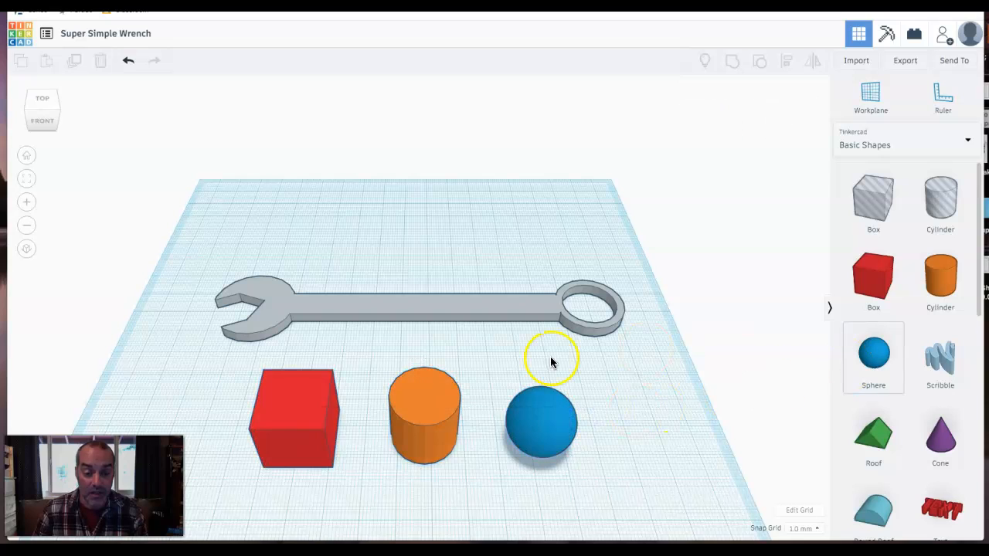
Resize the orange cylinder freehand from its front corner to about 21 mm wide and 19 mm deep
click(429, 408)
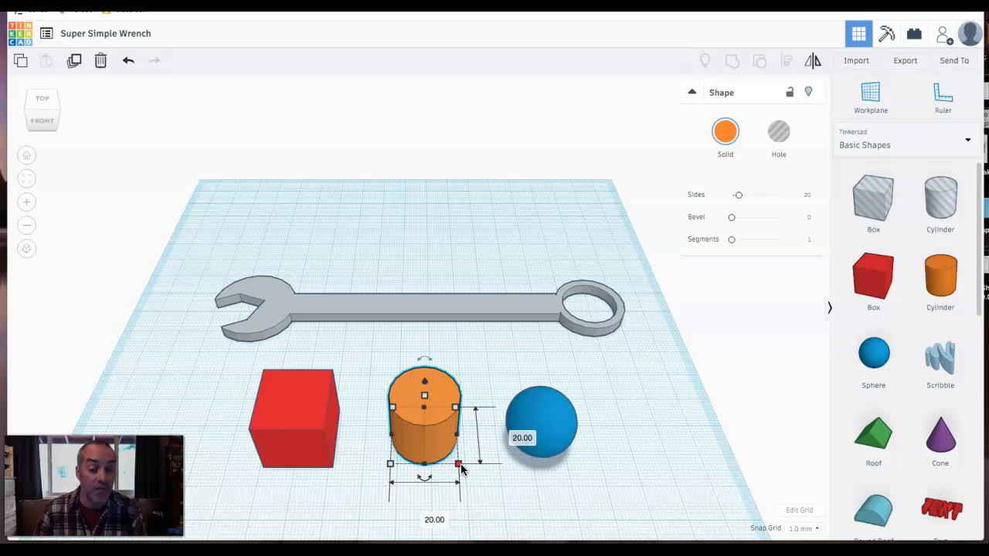
click(452, 418)
click(458, 463)
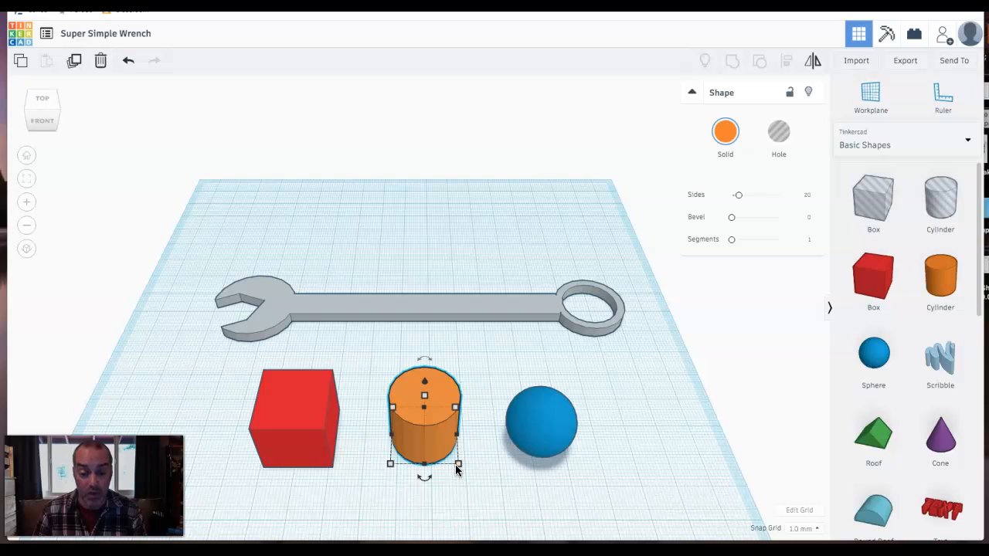
click(459, 465)
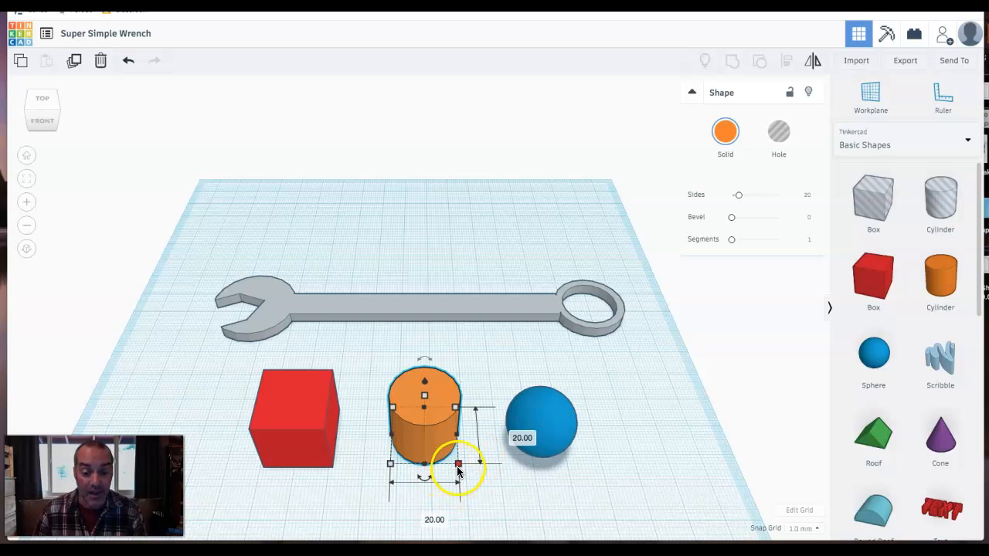
mouse_move(459, 466)
mouse_down()
mouse_move(470, 478)
mouse_move(446, 465)
mouse_move(464, 467)
mouse_up()
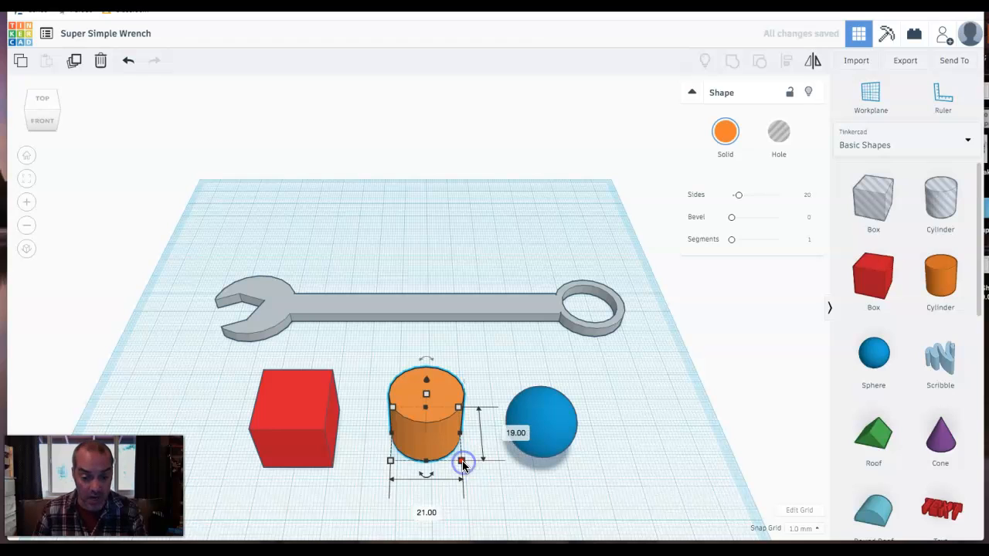
Set the orange cylinder's width to exactly 10 mm
click(431, 513)
click(429, 511)
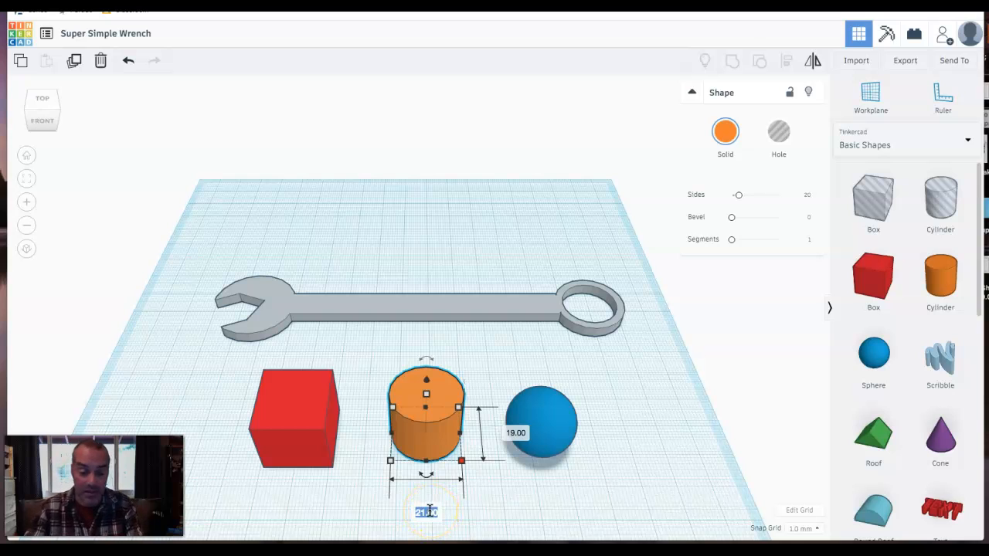
text(10)
click(485, 489)
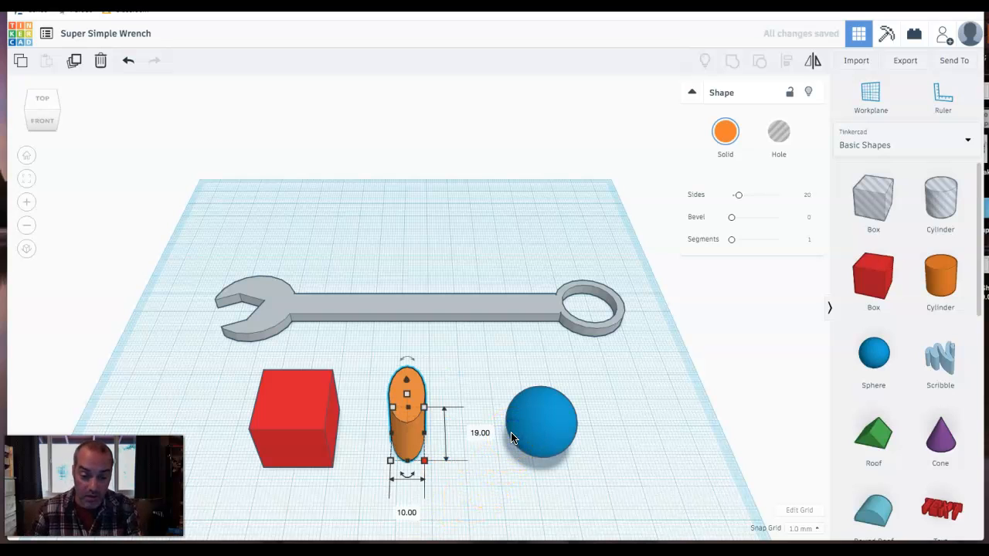
Set the orange cylinder's depth to exactly 10 mm and lower its top freehand to a height of about 9 mm
click(482, 435)
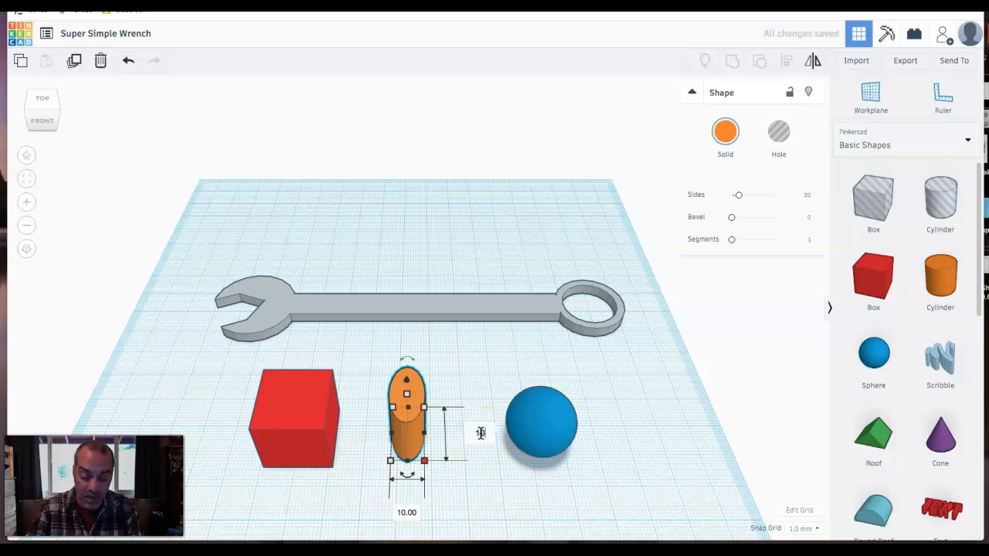
key(Return)
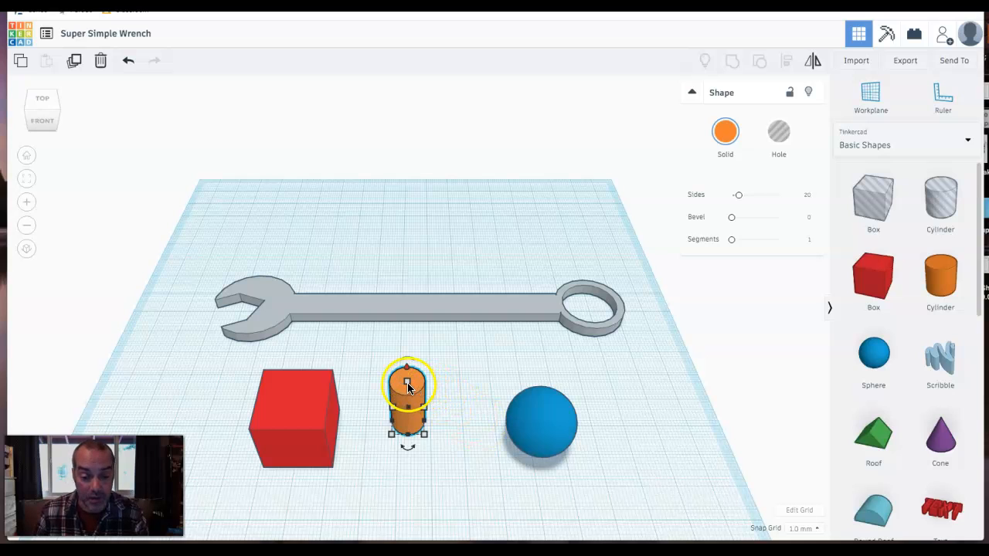
mouse_move(406, 381)
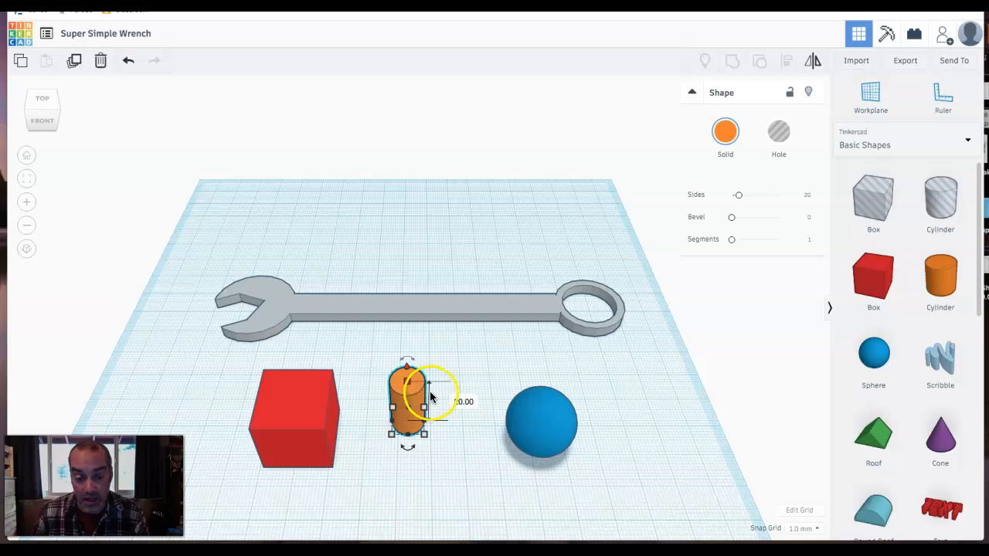
drag(410, 384, 410, 407)
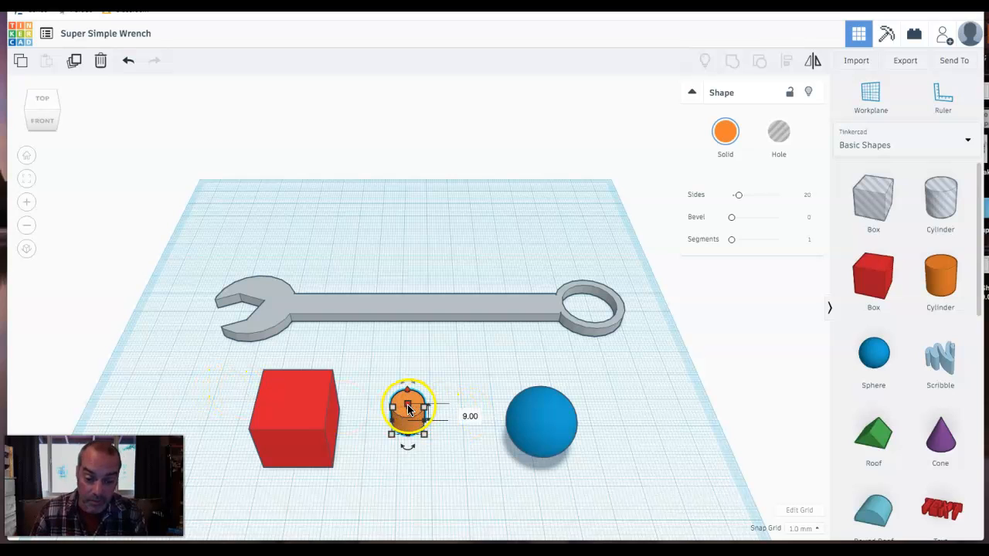
Set the orange cylinder's height to exactly 10 mm and deselect it
click(456, 414)
text(1)
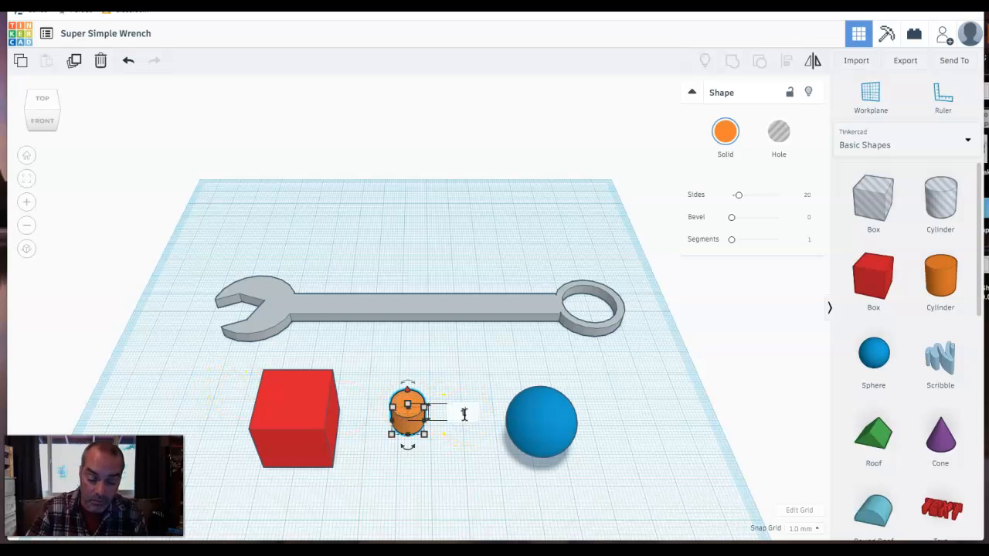
text(0)
key(Return)
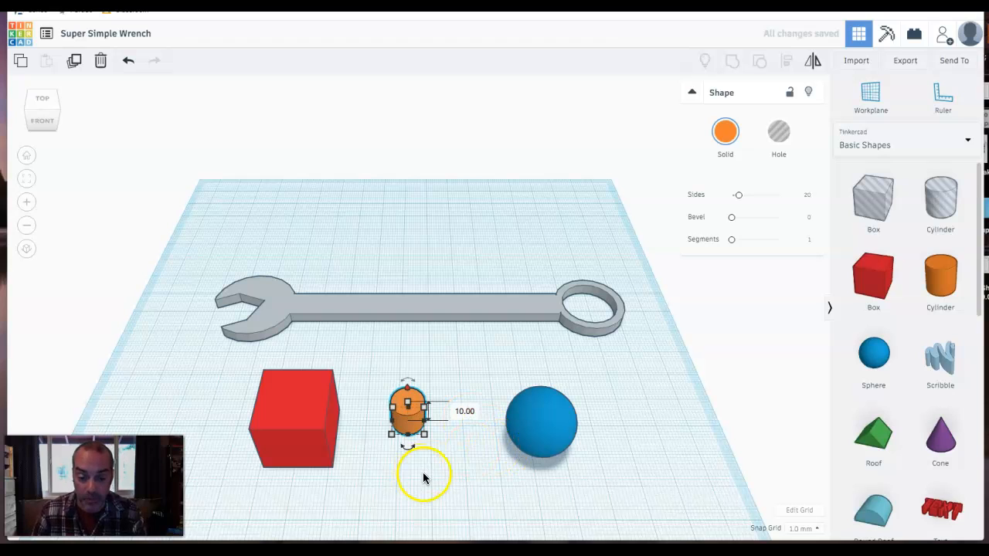
click(427, 459)
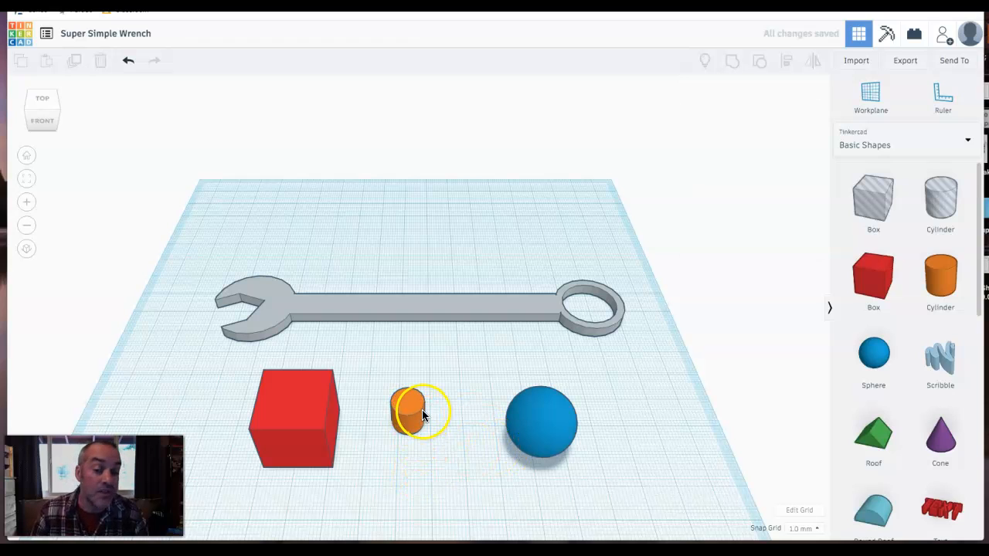
Move the orange cylinder about 100 mm left and 100 mm back to the workplane's far left corner, and deselect it
drag(407, 410, 239, 198)
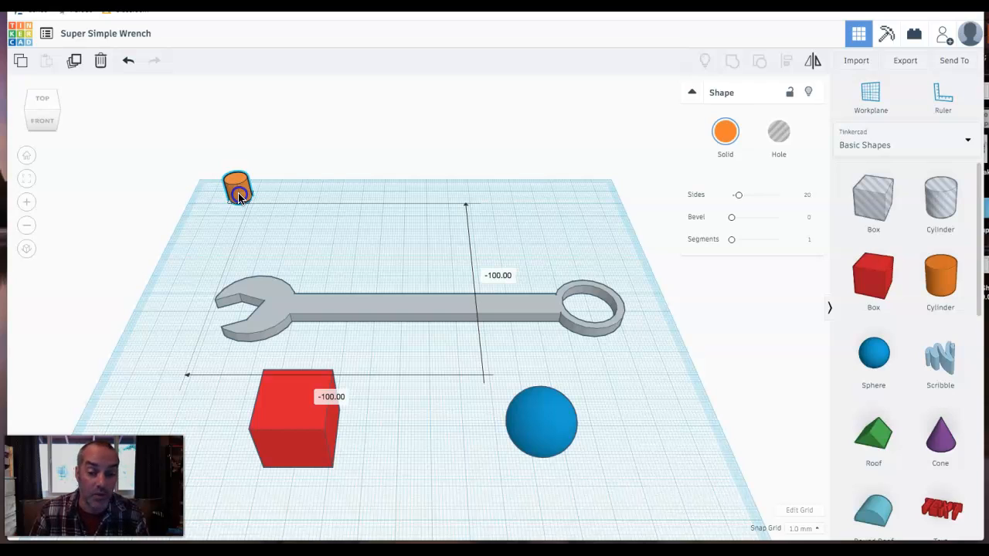
drag(239, 198, 239, 199)
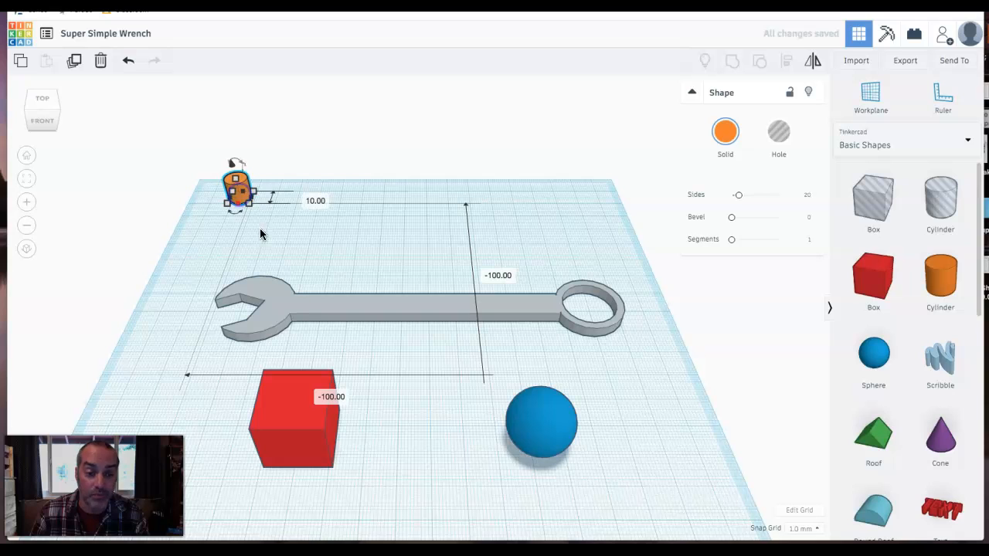
click(463, 437)
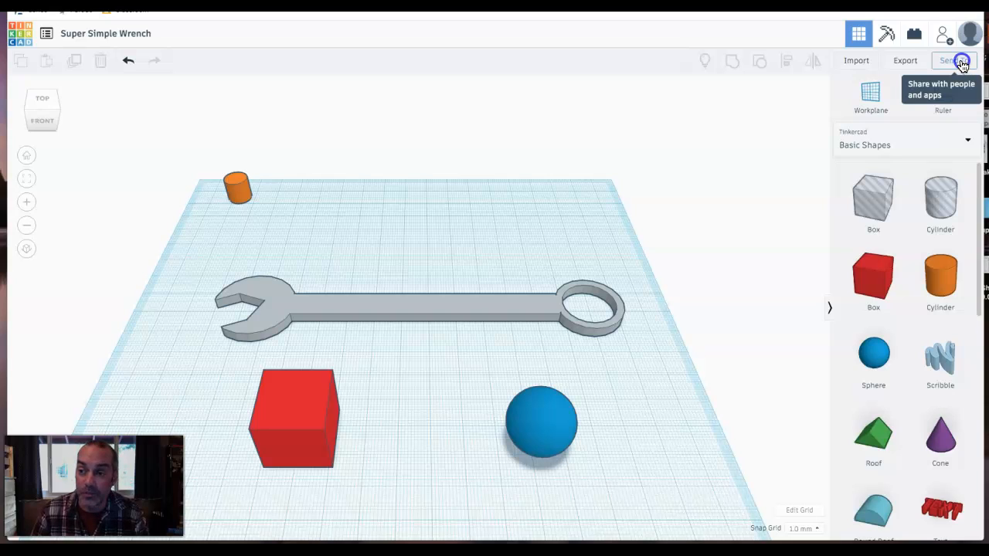
Download the picture of the design from the sharing options
click(959, 62)
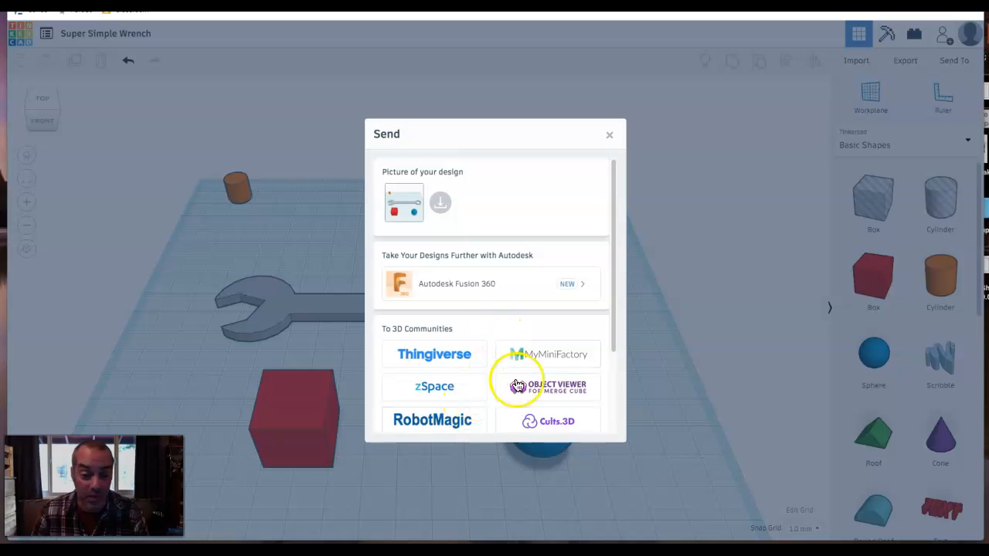
click(440, 204)
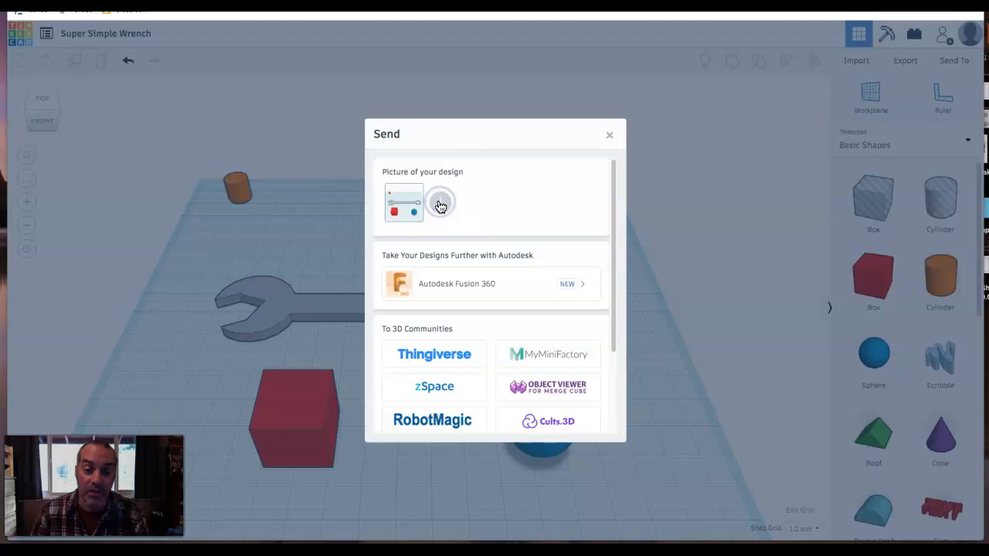